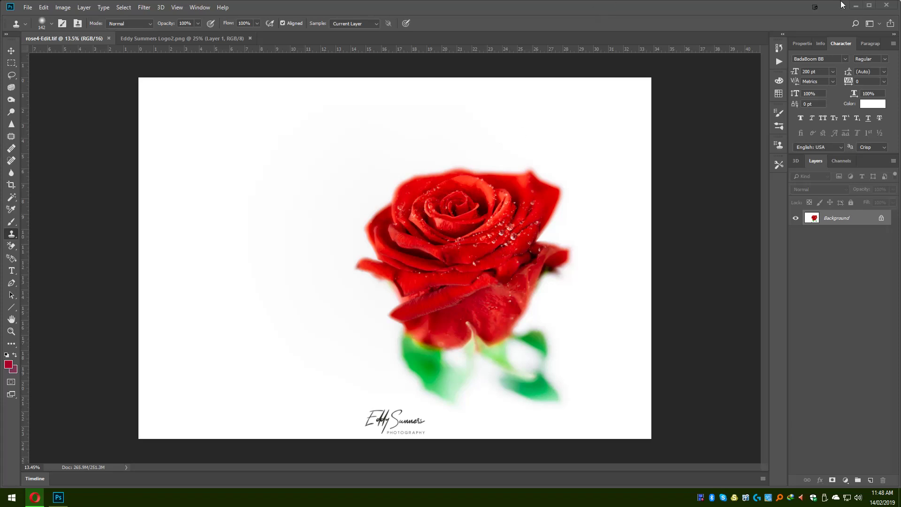
Minimize Photoshop and scroll the 'Happy Valentines Day' Flickr photo page down to its tags and back up.
{"action": "left_click", "coordinate": [855, 5]}
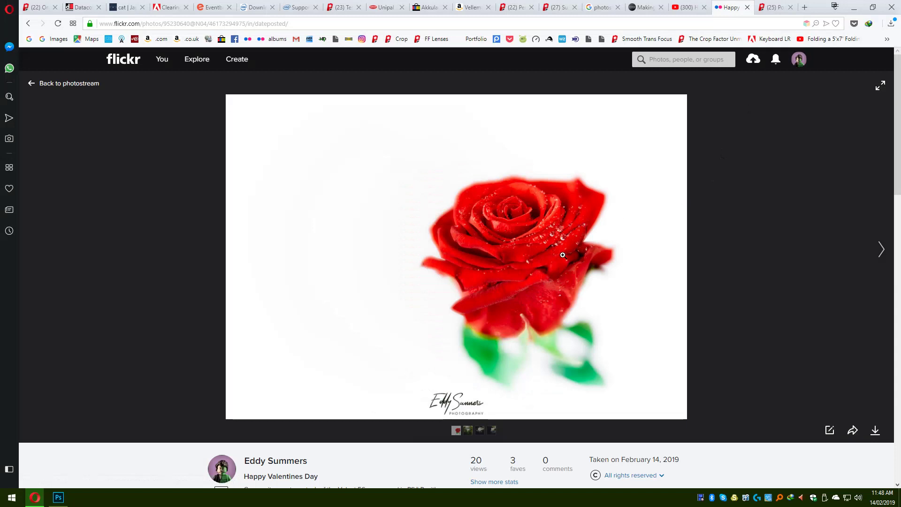
{"action": "scroll", "coordinate": [521, 249], "scroll_direction": "down", "scroll_amount": 3}
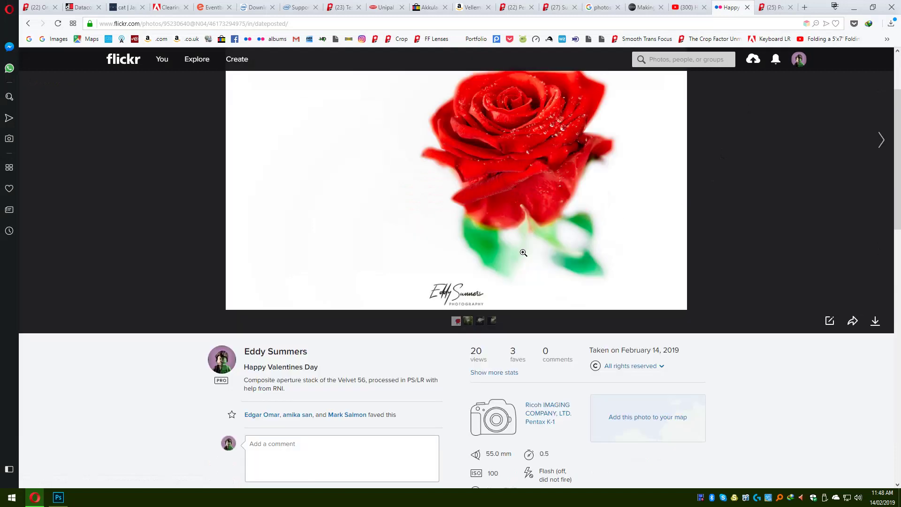
{"action": "scroll", "coordinate": [523, 252], "scroll_direction": "up", "scroll_amount": 3}
{"action": "scroll", "coordinate": [523, 252], "scroll_direction": "down", "scroll_amount": 4}
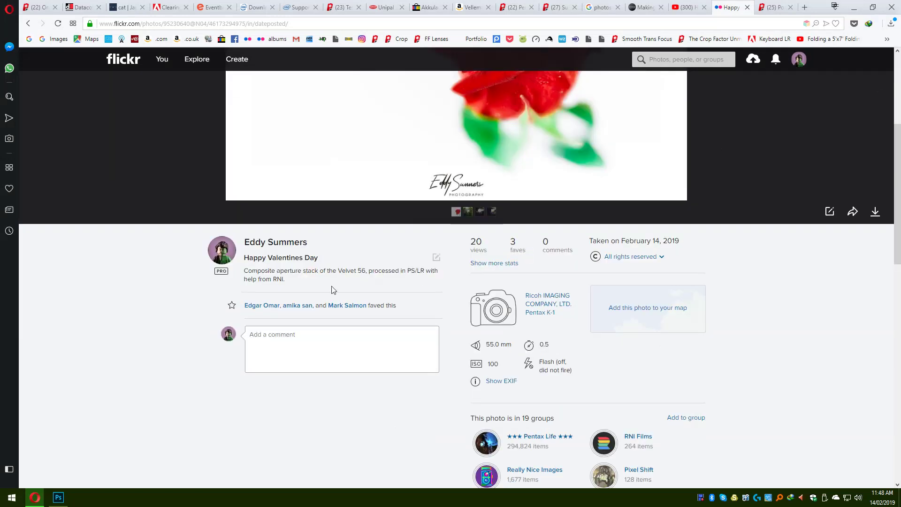
{"action": "scroll", "coordinate": [419, 301], "scroll_direction": "up", "scroll_amount": 4}
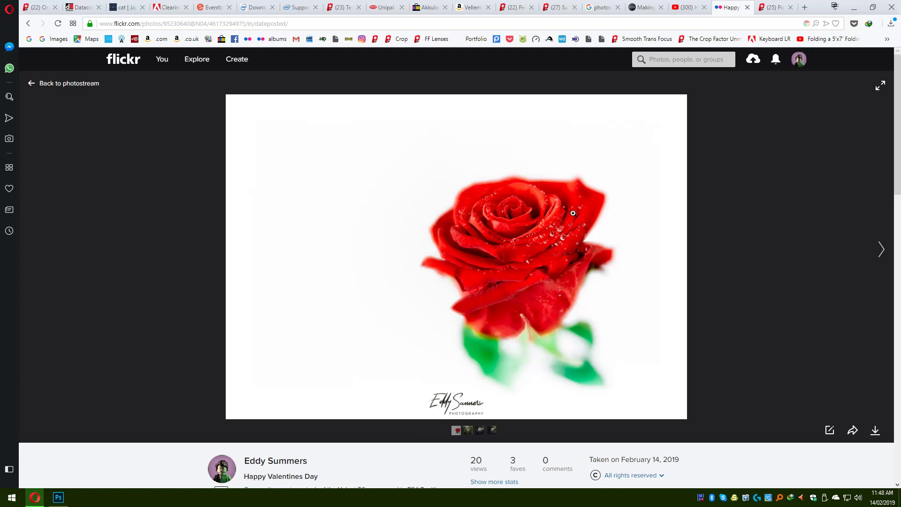
{"action": "scroll", "coordinate": [483, 233], "scroll_direction": "down", "scroll_amount": 2}
{"action": "scroll", "coordinate": [483, 233], "scroll_direction": "down", "scroll_amount": 2}
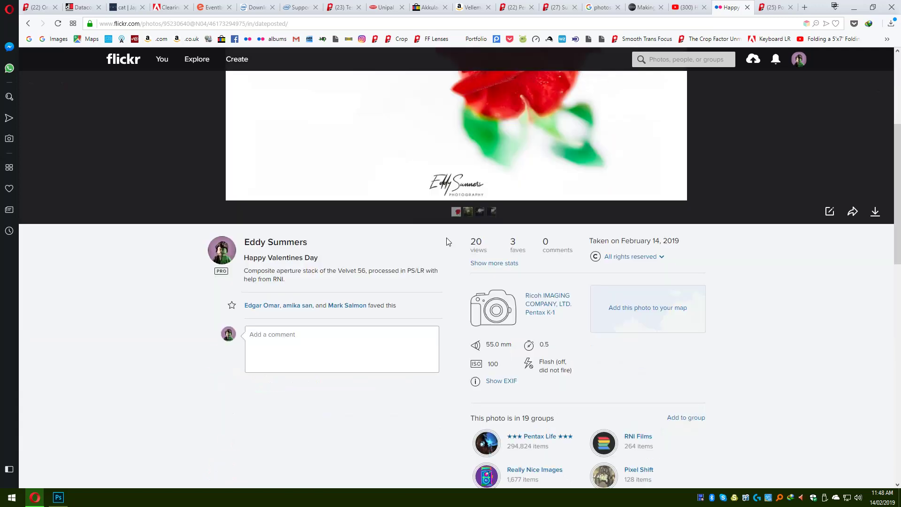
{"action": "scroll", "coordinate": [472, 242], "scroll_direction": "up", "scroll_amount": 4}
{"action": "scroll", "coordinate": [614, 215], "scroll_direction": "down", "scroll_amount": 2}
{"action": "scroll", "coordinate": [614, 215], "scroll_direction": "down", "scroll_amount": 12}
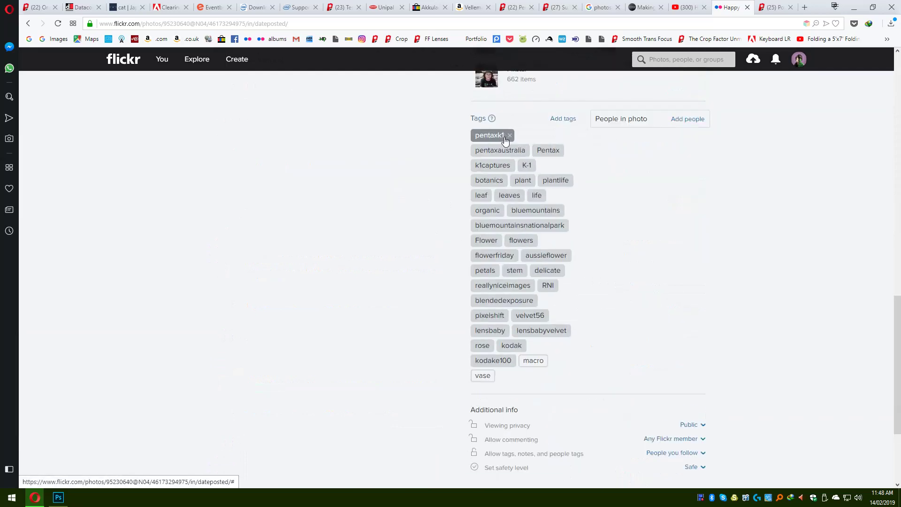
{"action": "scroll", "coordinate": [560, 276], "scroll_direction": "up", "scroll_amount": 12}
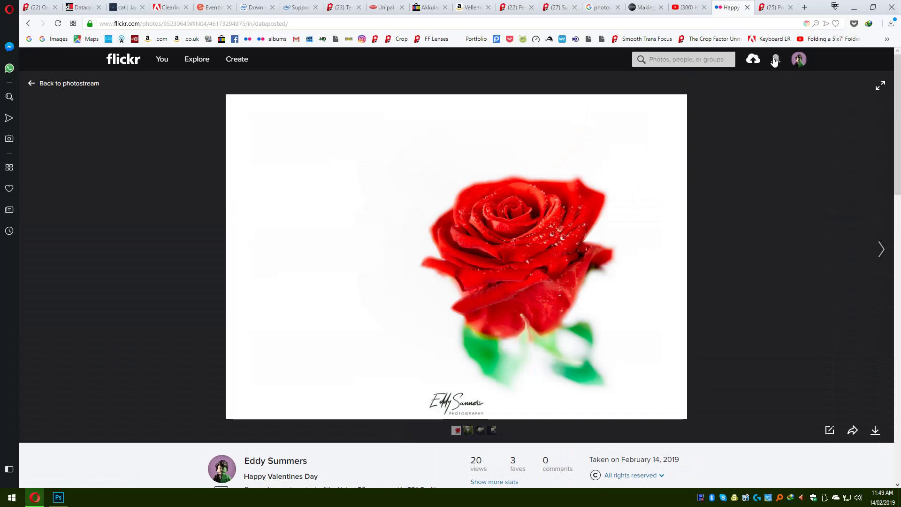
Open the Instagram profile from the bookmark in a new tab and bring up the page's context menu.
{"action": "left_click", "coordinate": [805, 8]}
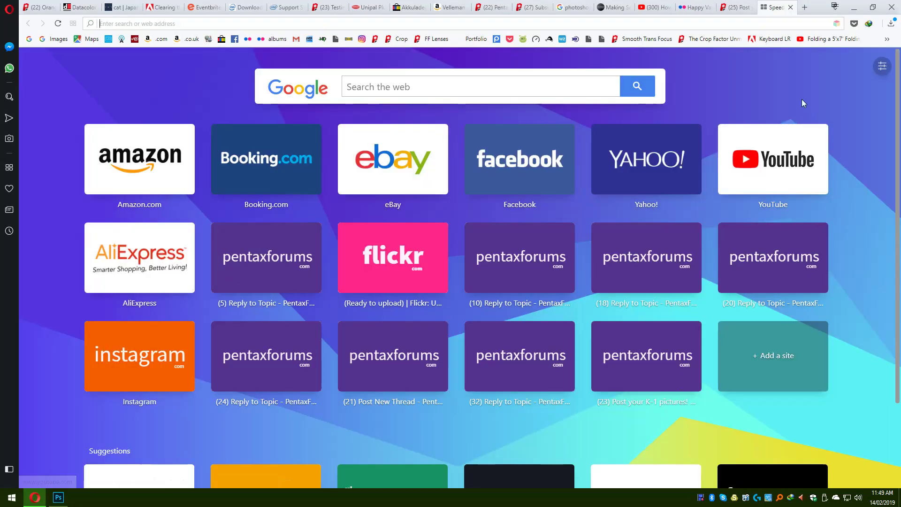
{"action": "left_click", "coordinate": [362, 38]}
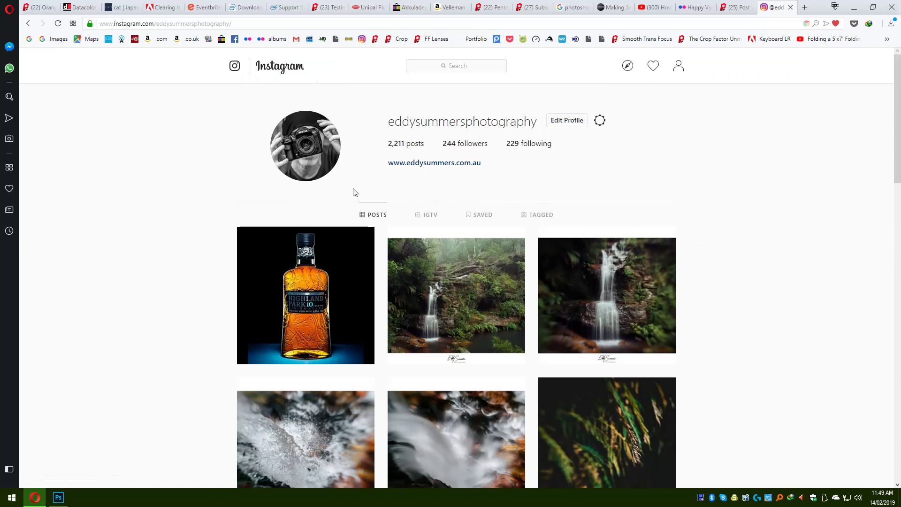
{"action": "right_click", "coordinate": [764, 224]}
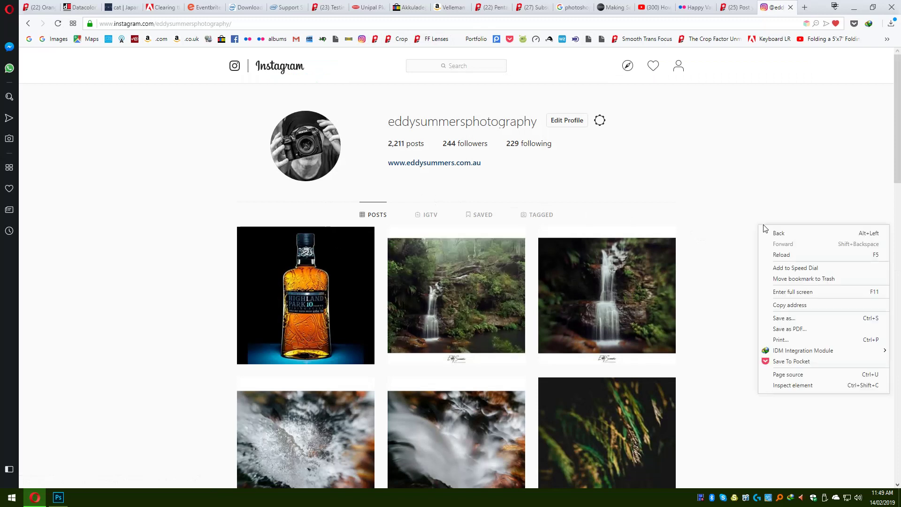
Inspect the page and emulate it as a Galaxy S5, then as iPad Pro, reloading for the mobile layout.
{"action": "left_click", "coordinate": [799, 386]}
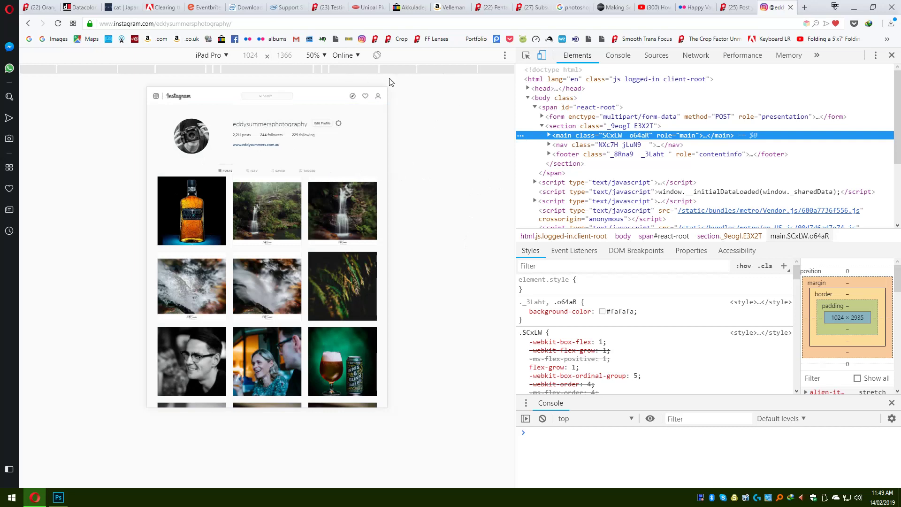
{"action": "left_click", "coordinate": [57, 24]}
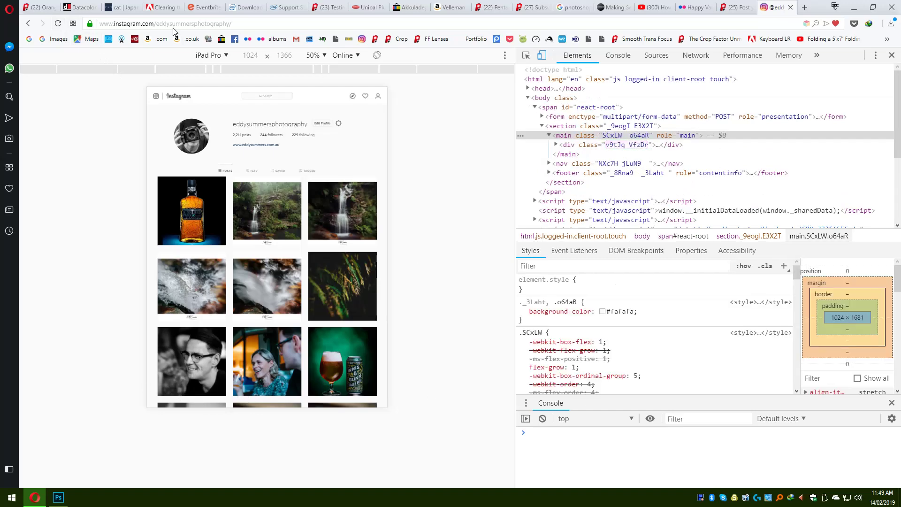
{"action": "left_click", "coordinate": [219, 56]}
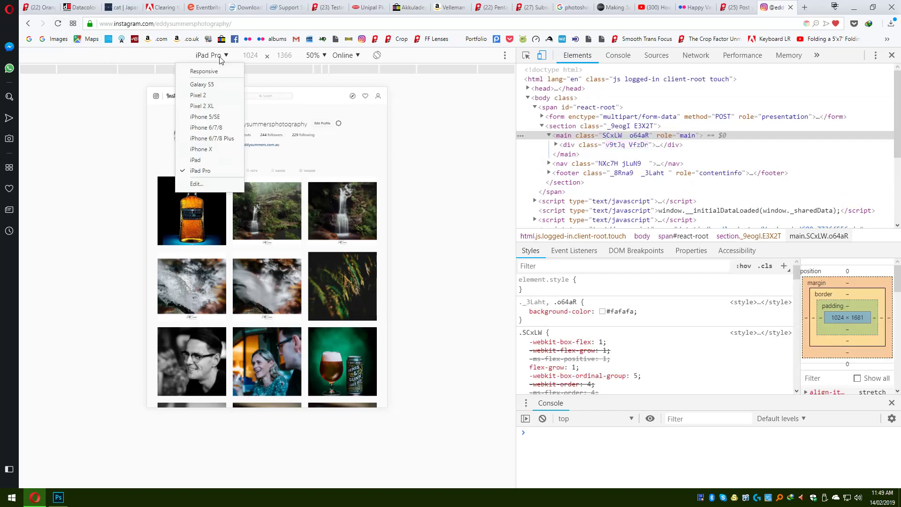
{"action": "left_click", "coordinate": [202, 87]}
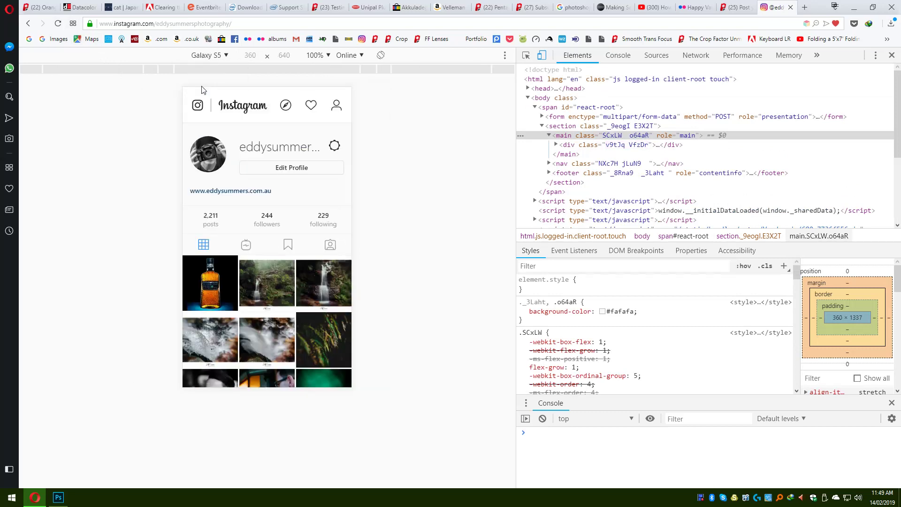
{"action": "left_click", "coordinate": [58, 24]}
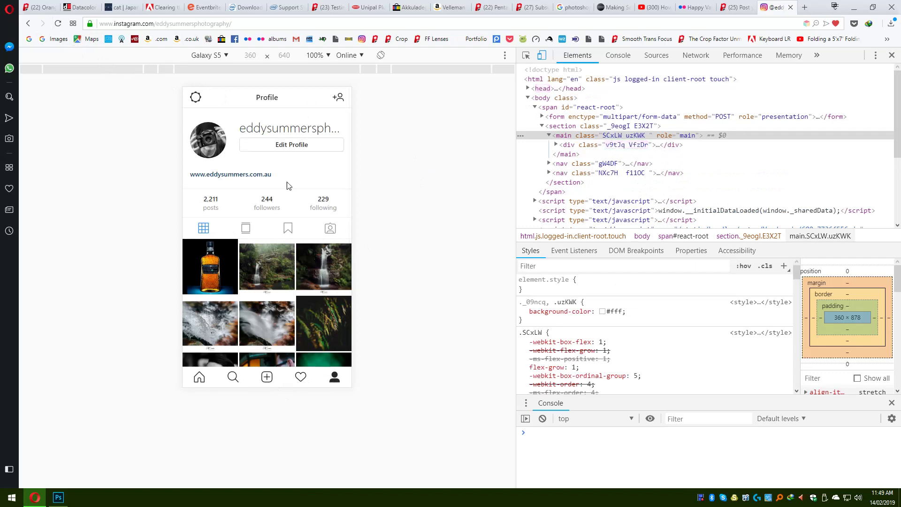
{"action": "left_click", "coordinate": [216, 57]}
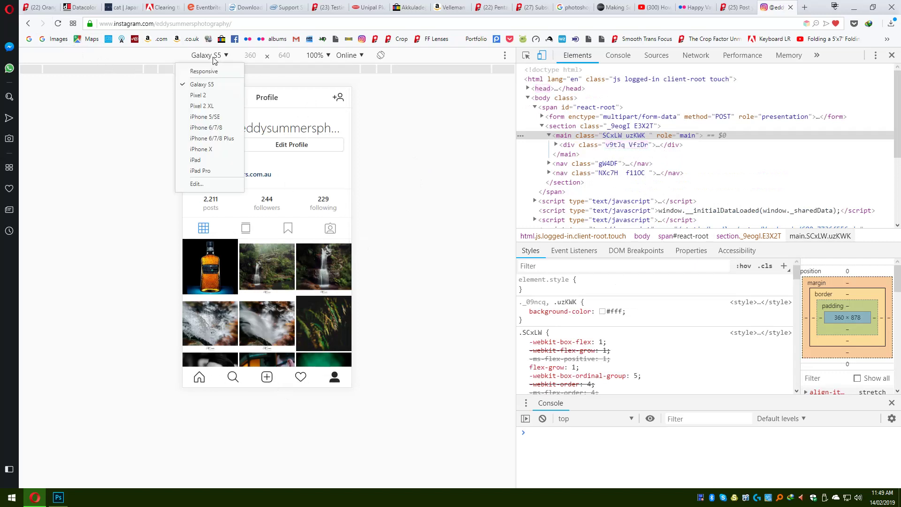
{"action": "left_click", "coordinate": [207, 172]}
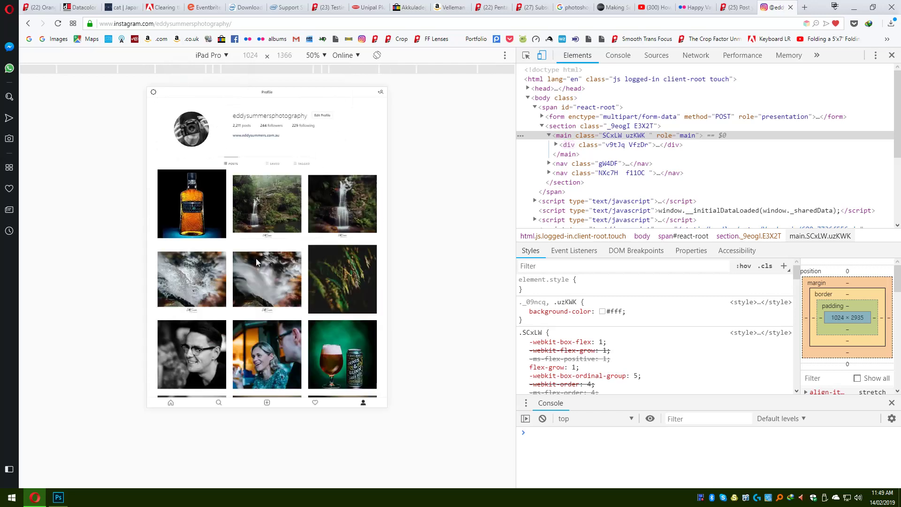
Start a new post from rose4-Edit.jpg, fit the whole rose in the frame, and go Next.
{"action": "left_click", "coordinate": [268, 405]}
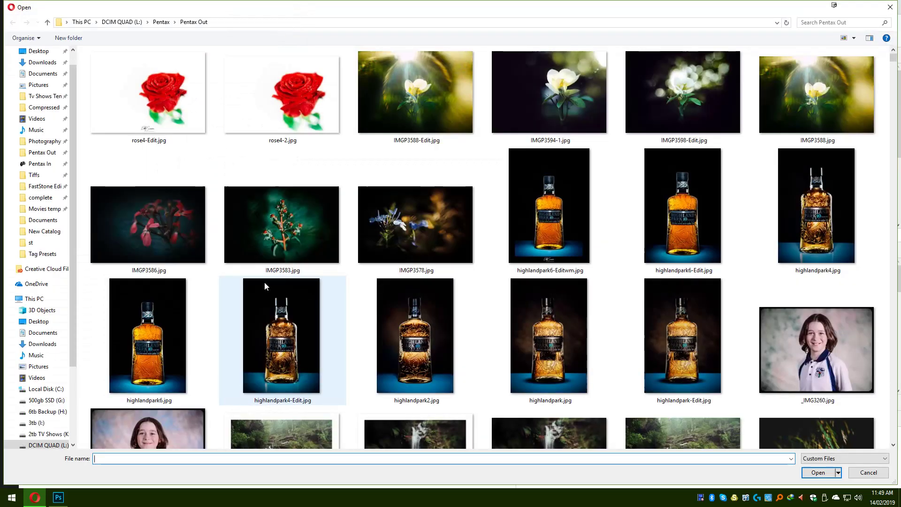
{"action": "double_click", "coordinate": [164, 118]}
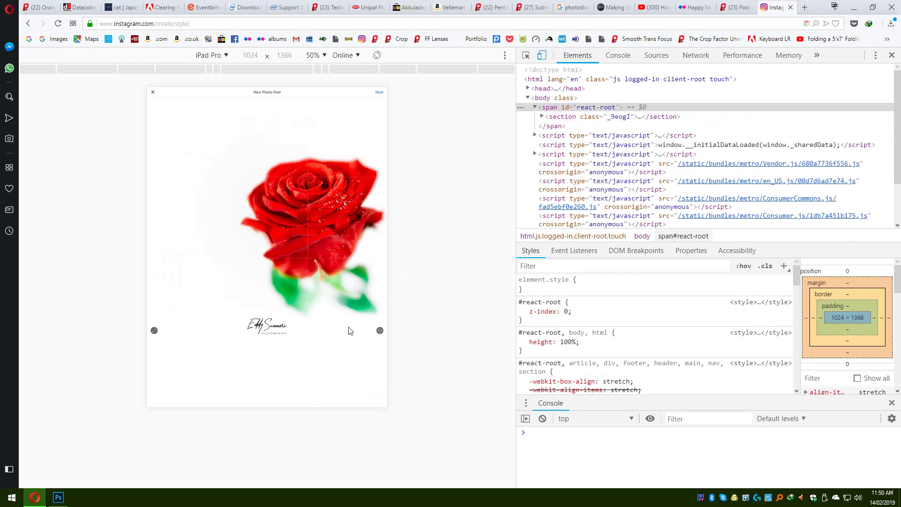
{"action": "left_click", "coordinate": [155, 330]}
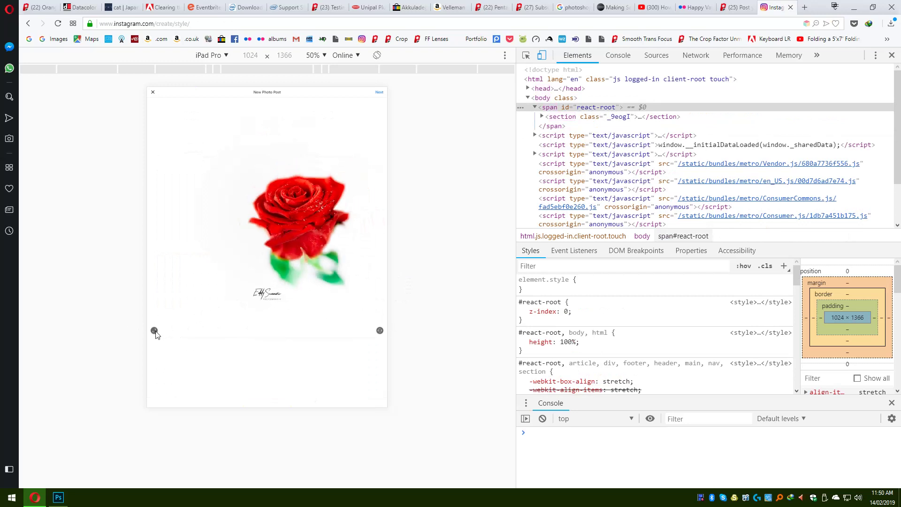
{"action": "left_click", "coordinate": [155, 331]}
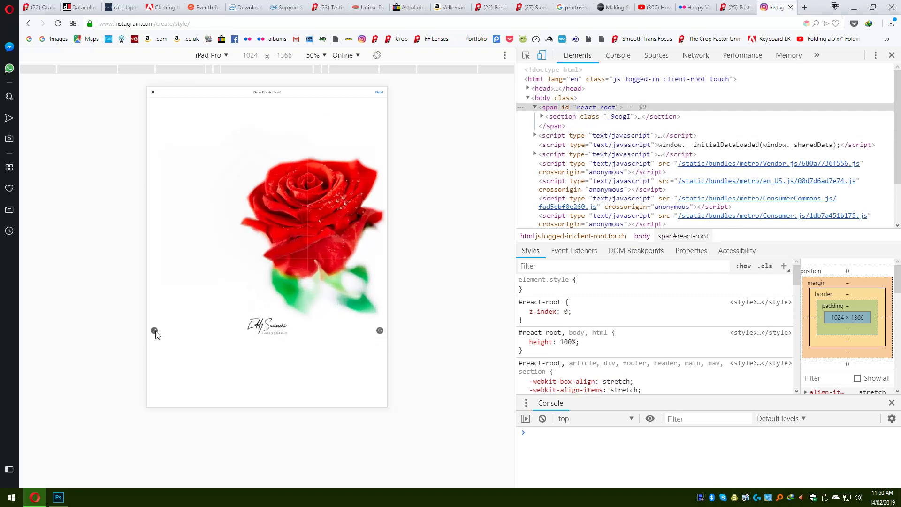
{"action": "left_click", "coordinate": [155, 330]}
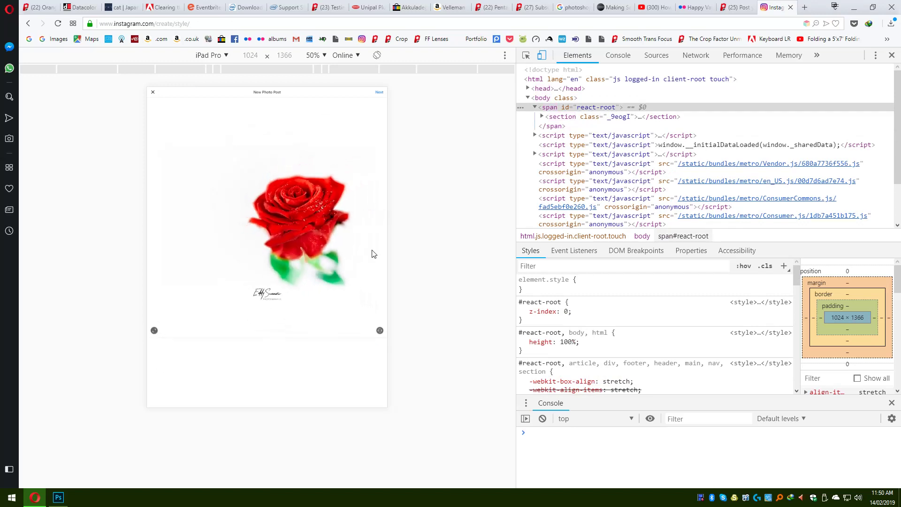
{"action": "left_click_drag", "start_coordinate": [381, 332], "coordinate": [261, 295]}
{"action": "left_click", "coordinate": [379, 92]}
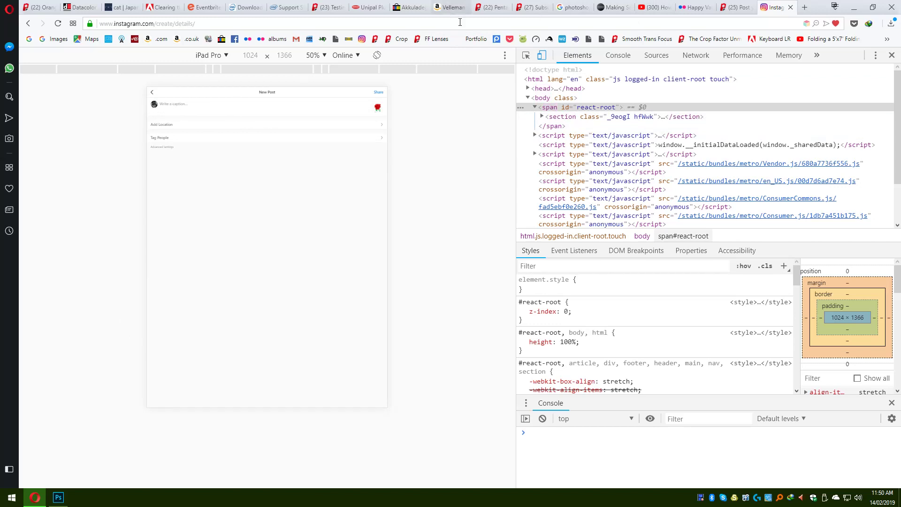
Return to the Flickr rose photo and open Organize from the You menu.
{"action": "left_click", "coordinate": [696, 8]}
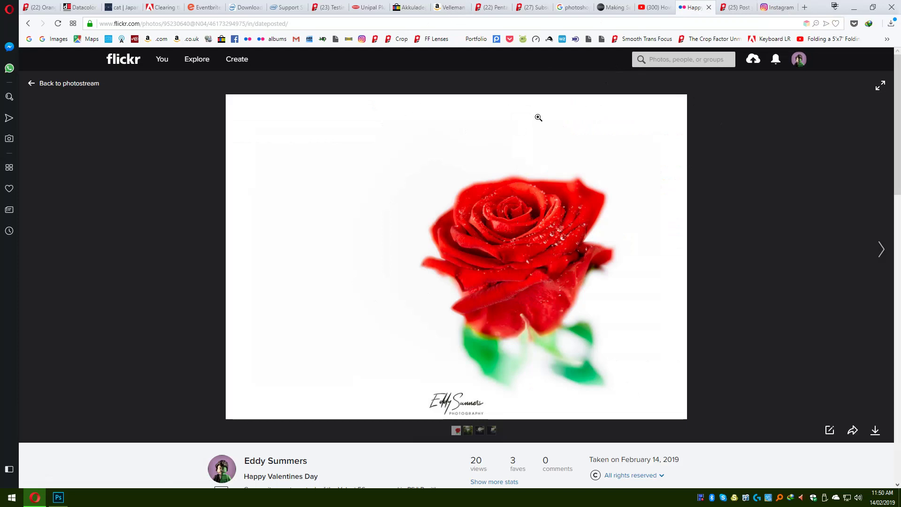
{"action": "scroll", "coordinate": [508, 218], "scroll_direction": "down", "scroll_amount": 5}
{"action": "scroll", "coordinate": [508, 219], "scroll_direction": "up", "scroll_amount": 5}
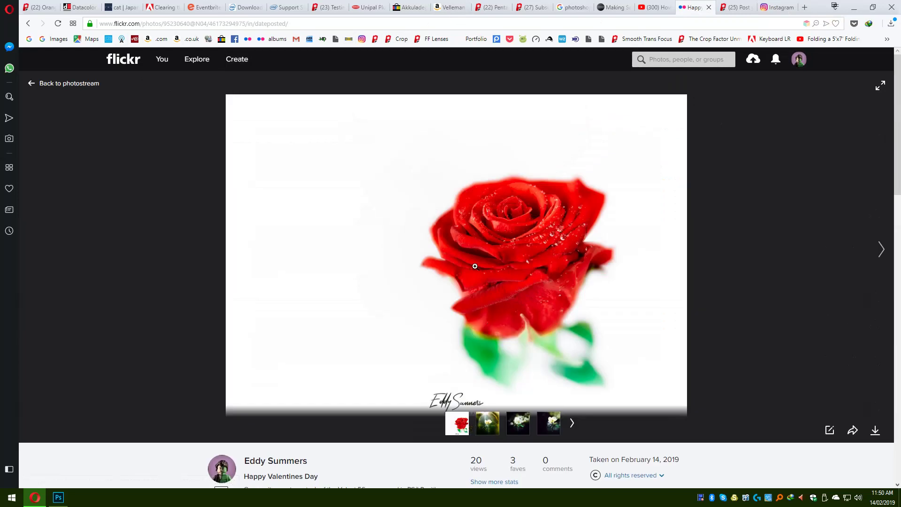
{"action": "mouse_move", "coordinate": [163, 60]}
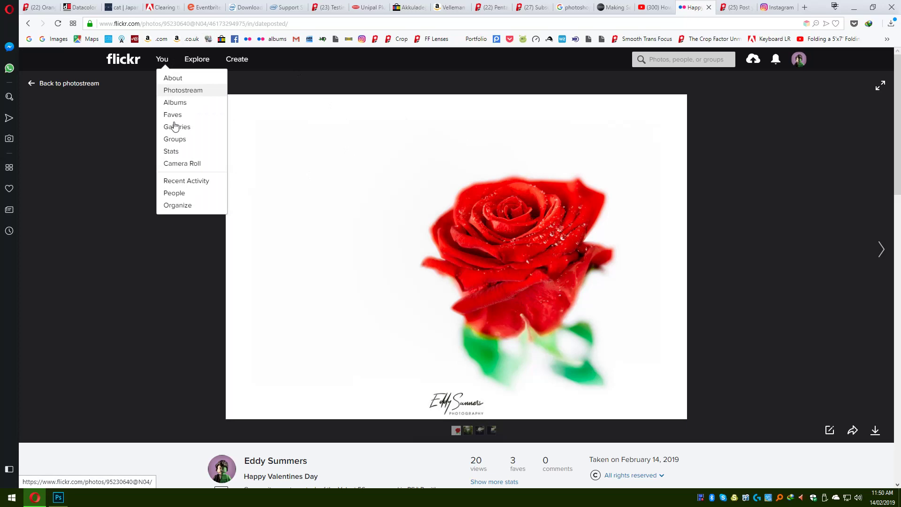
{"action": "left_click", "coordinate": [178, 207]}
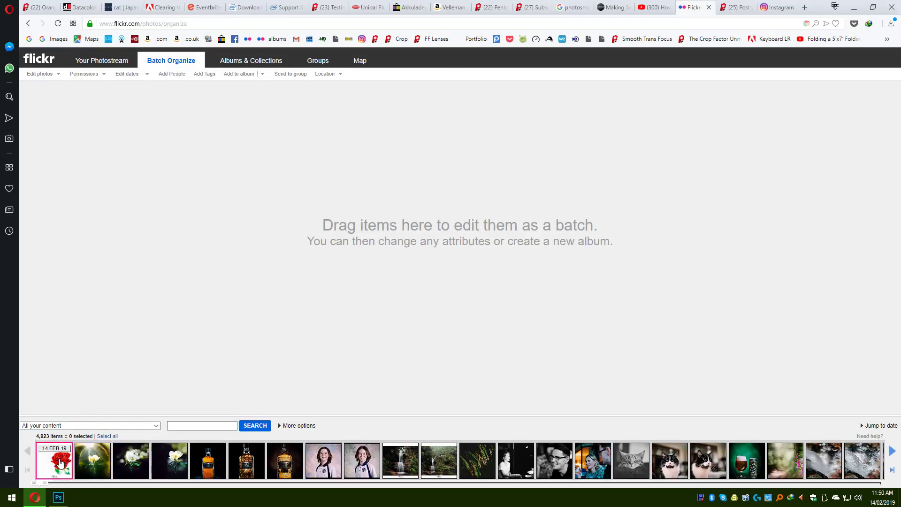
Drag the rose photo into the batch and open its titles, tags and descriptions editor.
{"action": "left_click_drag", "start_coordinate": [42, 463], "coordinate": [94, 202]}
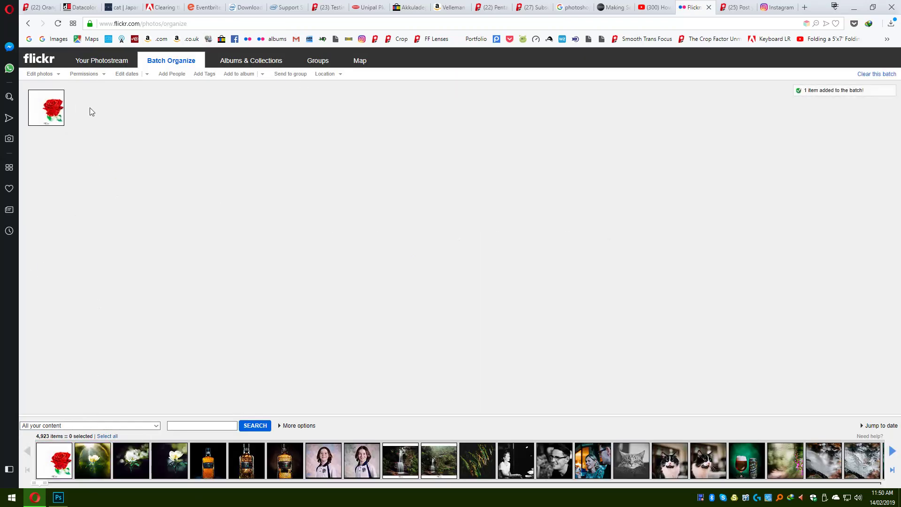
{"action": "left_click", "coordinate": [40, 75]}
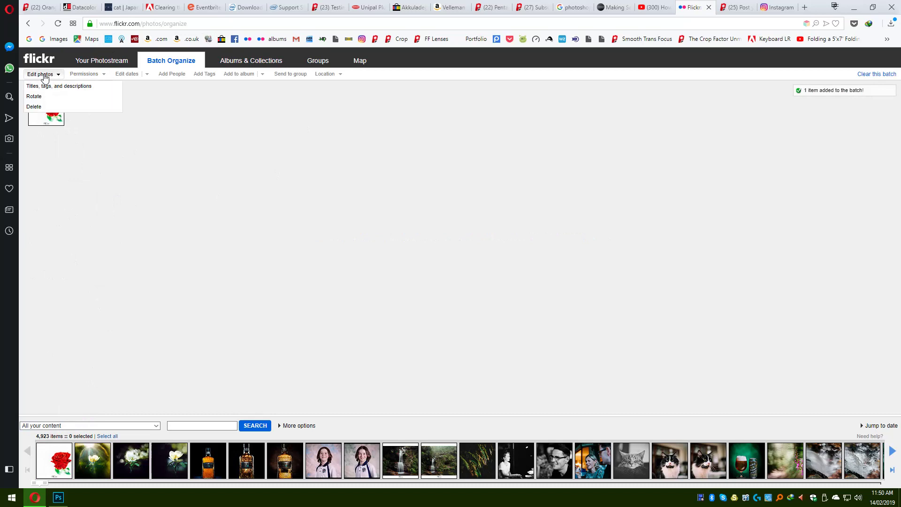
{"action": "left_click", "coordinate": [66, 89]}
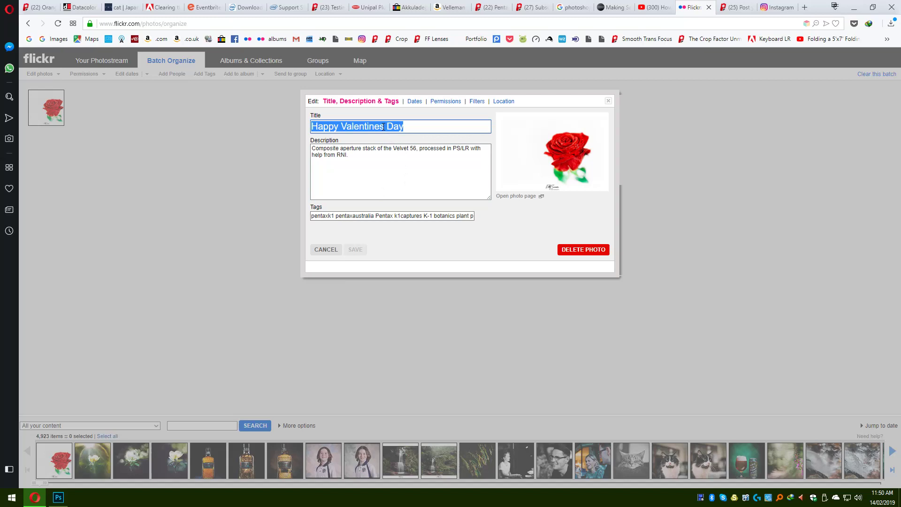
Copy the photo's title and description into the Instagram caption, ending with a new line.
{"action": "right_click", "coordinate": [384, 127]}
{"action": "left_click", "coordinate": [412, 161]}
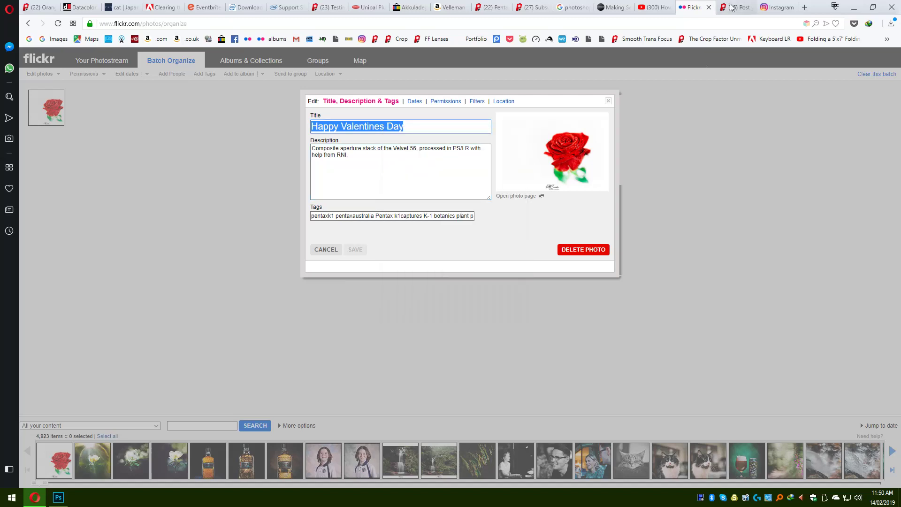
{"action": "left_click", "coordinate": [774, 12]}
{"action": "left_click", "coordinate": [243, 106]}
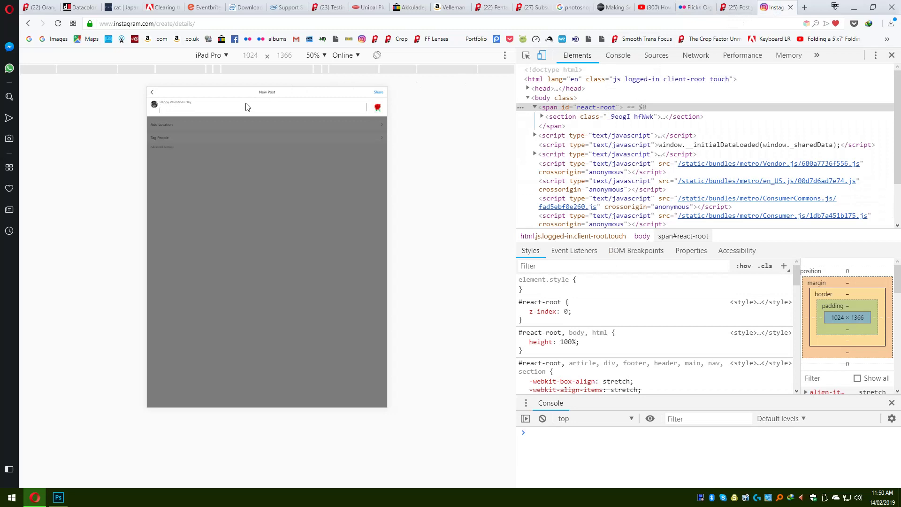
{"action": "left_click", "coordinate": [703, 9]}
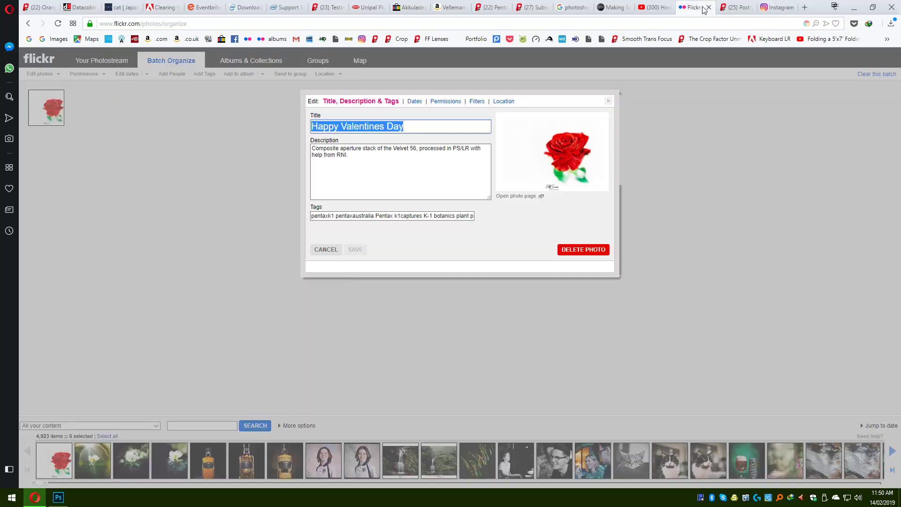
{"action": "left_click", "coordinate": [400, 160]}
{"action": "key", "text": "ctrl+a"}
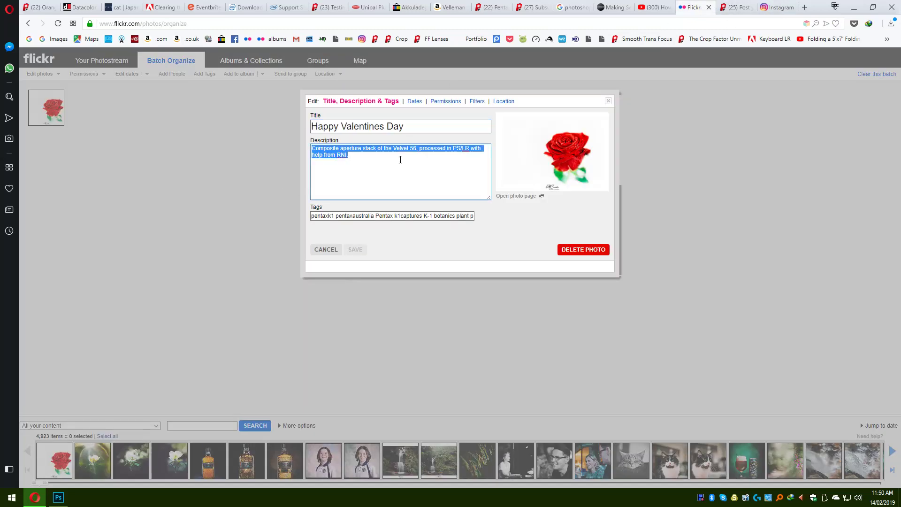
{"action": "left_click", "coordinate": [776, 7]}
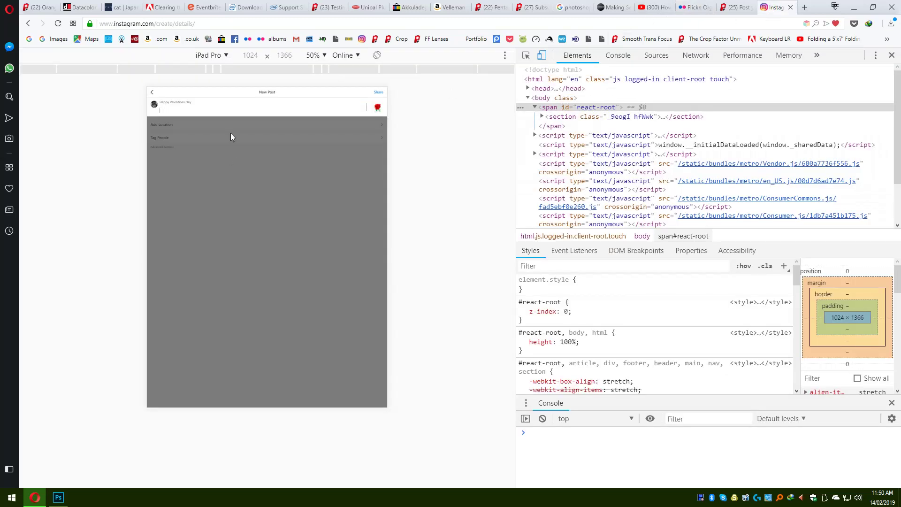
{"action": "key", "text": "ctrl+v"}
{"action": "key", "text": "Return"}
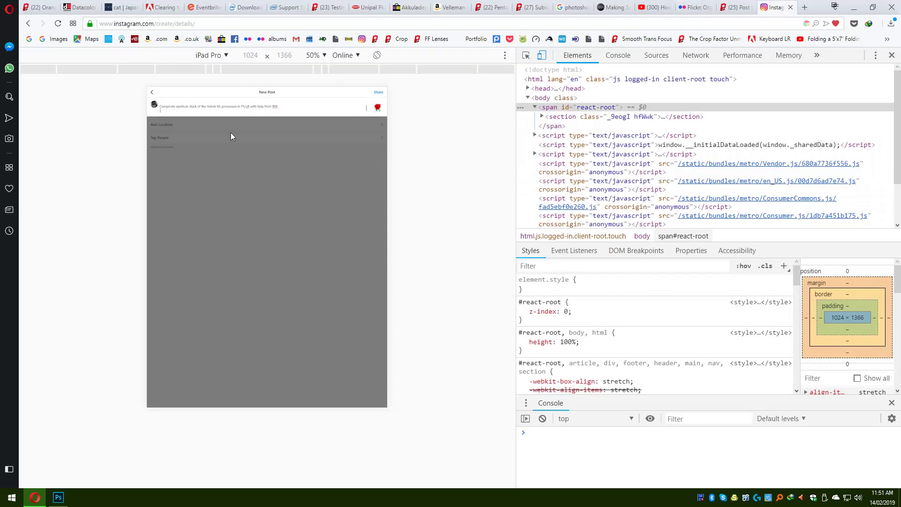
Select the rose photo's entire list of tags in Flickr.
{"action": "left_click", "coordinate": [693, 8]}
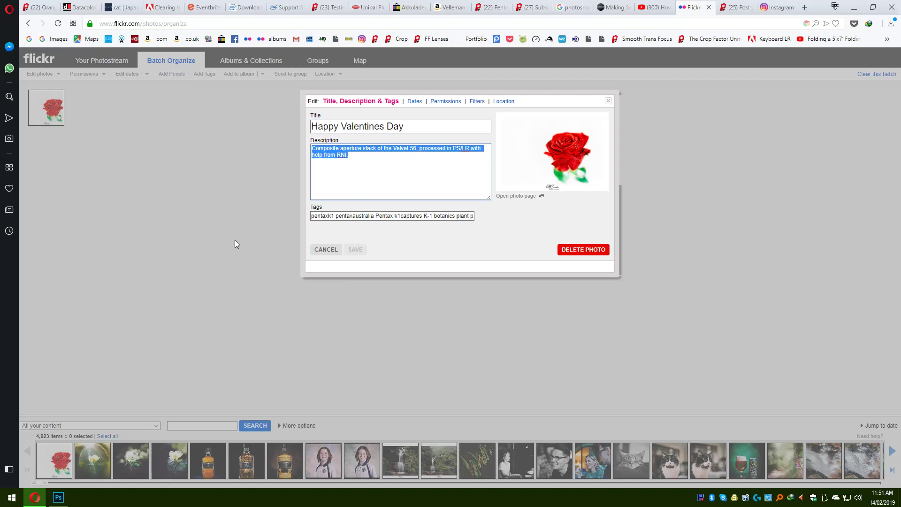
{"action": "left_click", "coordinate": [376, 217]}
{"action": "triple_click", "coordinate": [386, 216]}
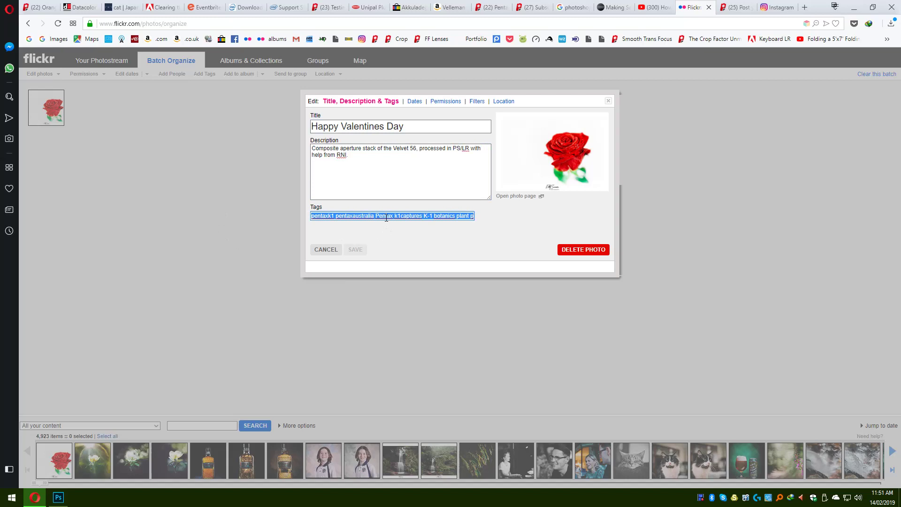
Copy the Flickr tags and paste them into a new Notepad window.
{"action": "key", "text": "ctrl+c"}
{"action": "key", "text": "super+r"}
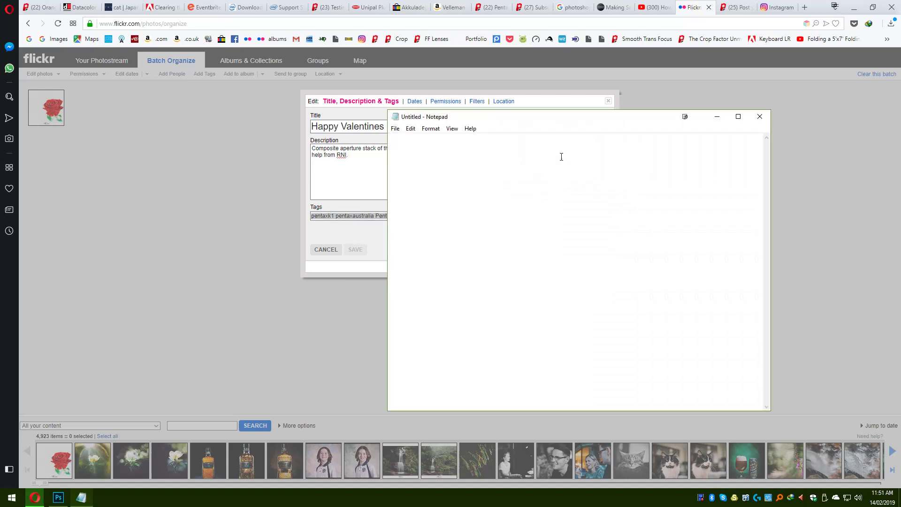
{"action": "left_click_drag", "start_coordinate": [544, 121], "coordinate": [573, 155]}
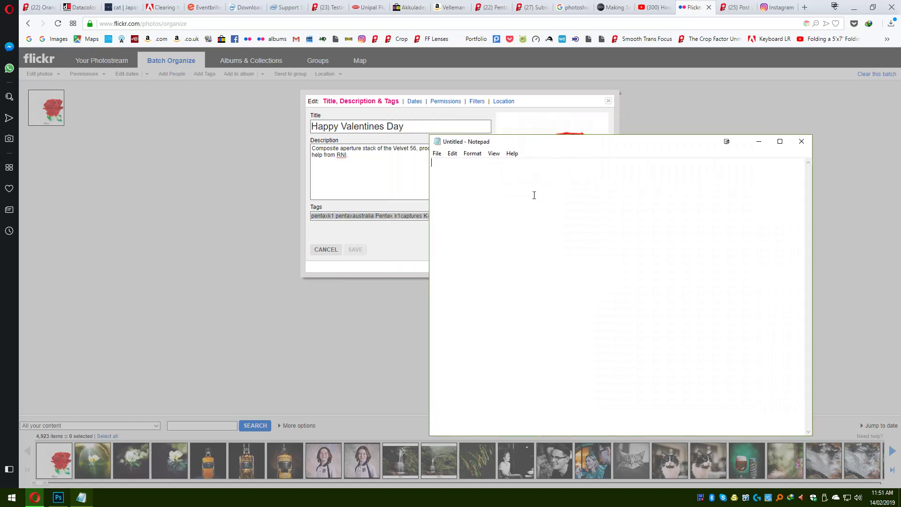
{"action": "key", "text": "ctrl+v"}
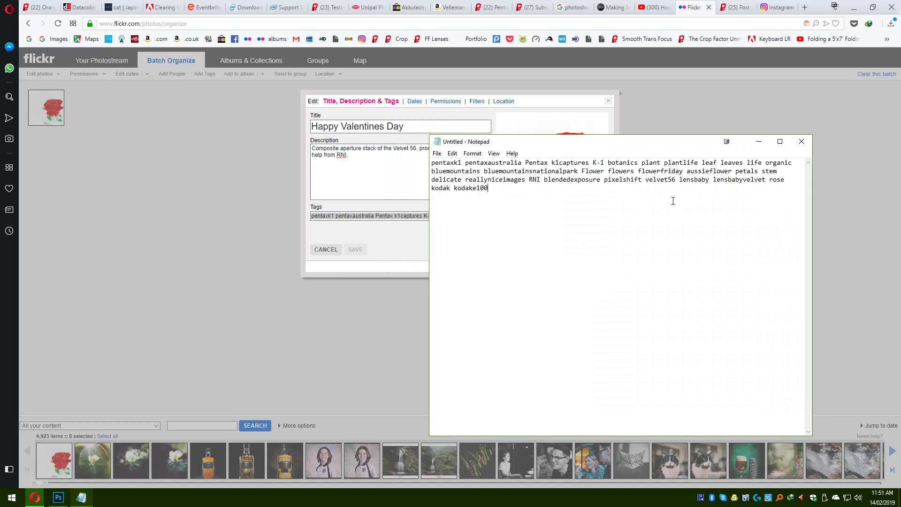
Replace all spaces with ' #', add # before the first tag, and select all the text.
{"action": "left_click", "coordinate": [452, 154]}
{"action": "left_click", "coordinate": [483, 243]}
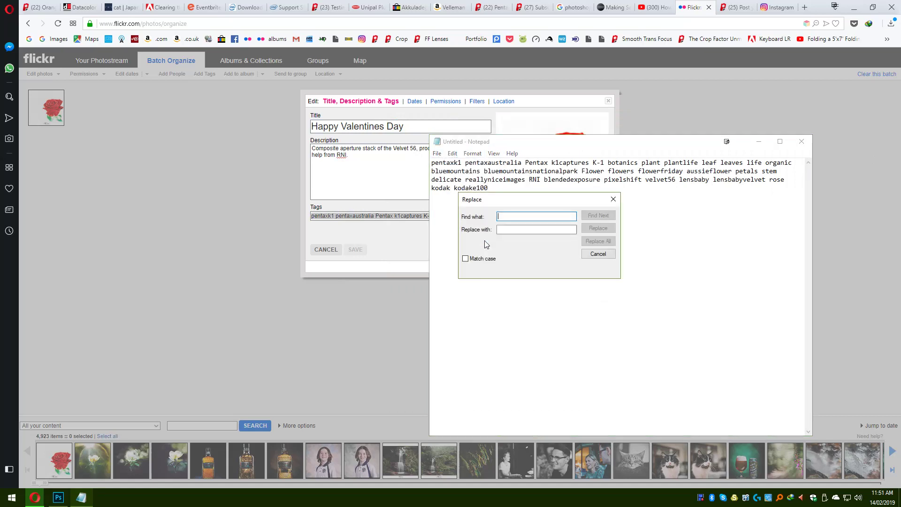
{"action": "left_click", "coordinate": [527, 229]}
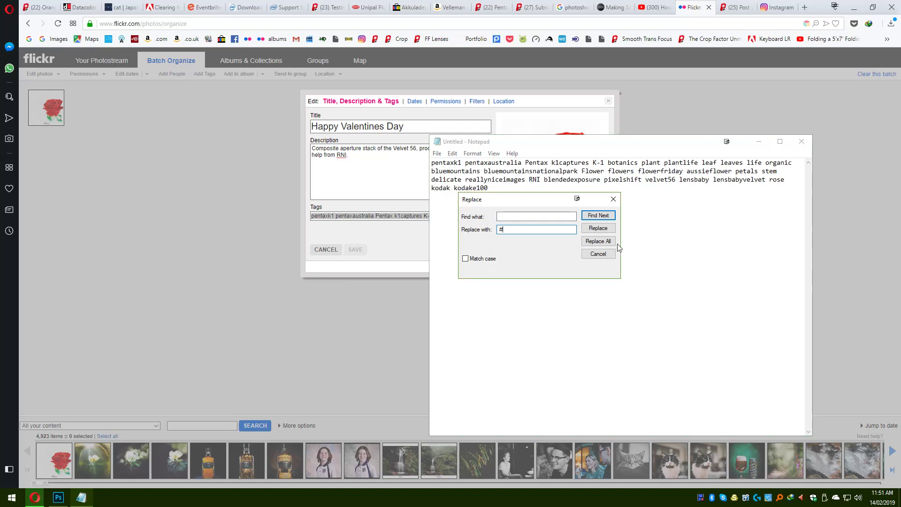
{"action": "type", "text": "#"}
{"action": "left_click", "coordinate": [605, 241]}
{"action": "left_click", "coordinate": [540, 146]}
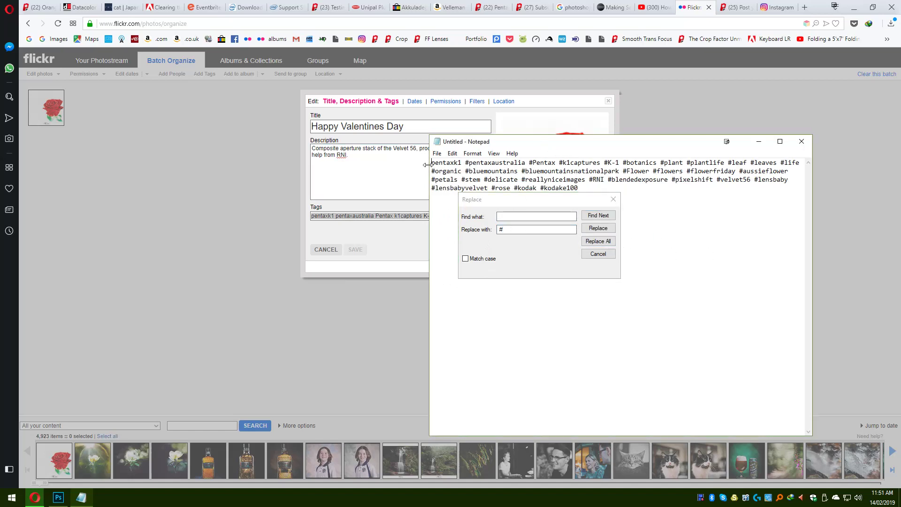
{"action": "left_click", "coordinate": [432, 163]}
{"action": "type", "text": "#"}
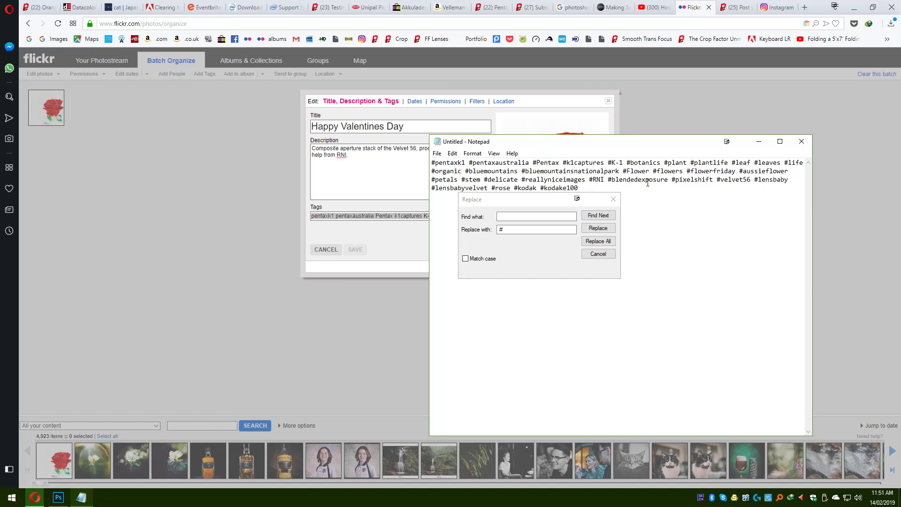
{"action": "key", "text": "ctrl+a"}
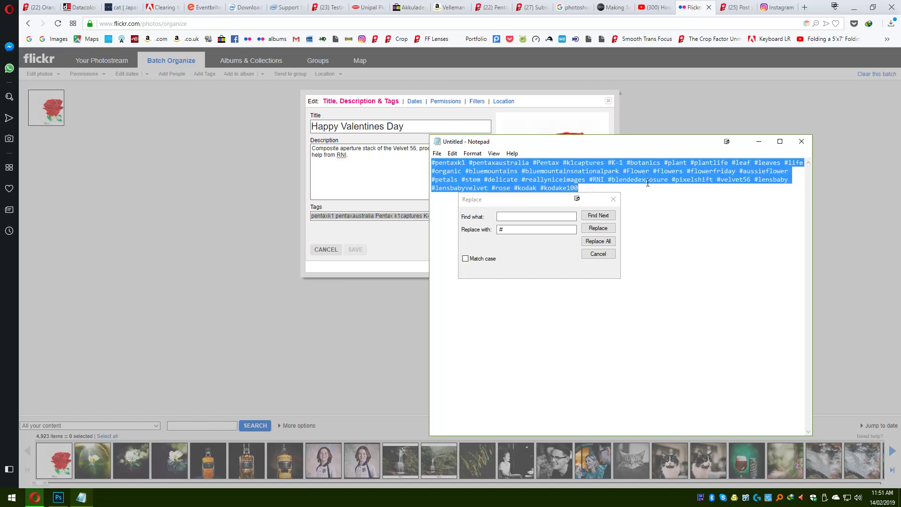
Paste the hashtags into the rose post's caption, share it, and scroll the feed to check it.
{"action": "left_click", "coordinate": [776, 8]}
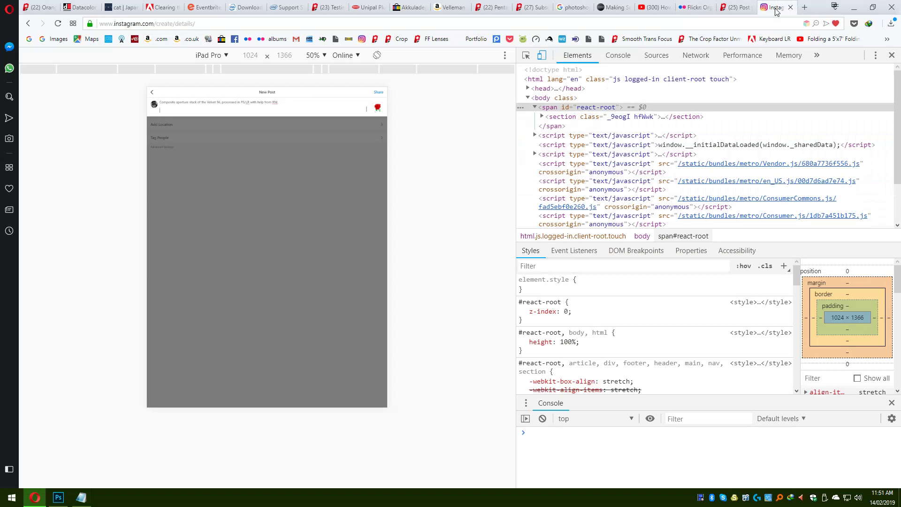
{"action": "key", "text": "ctrl+v"}
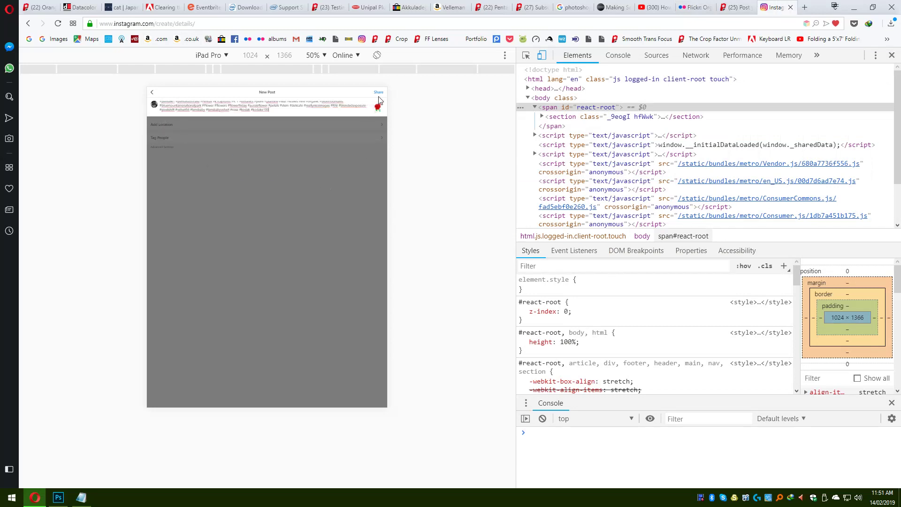
{"action": "left_click", "coordinate": [379, 92]}
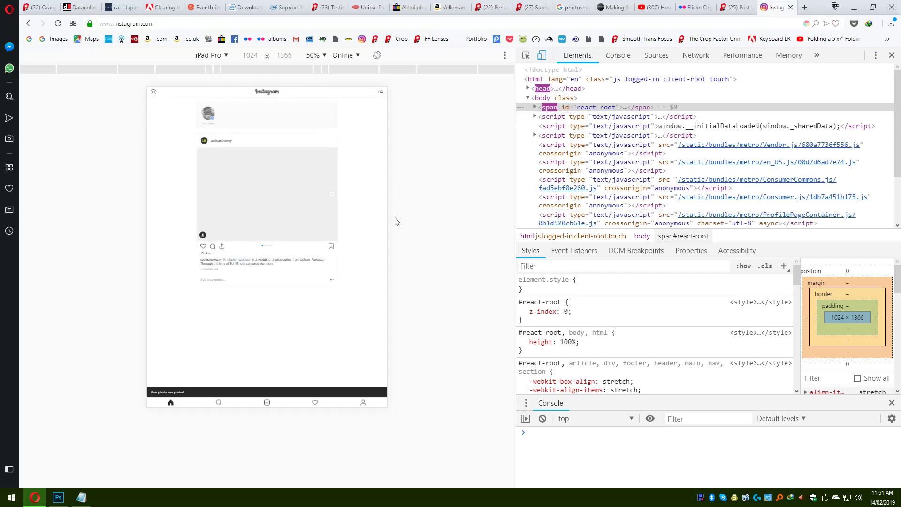
{"action": "scroll", "coordinate": [317, 265], "scroll_direction": "down", "scroll_amount": 2}
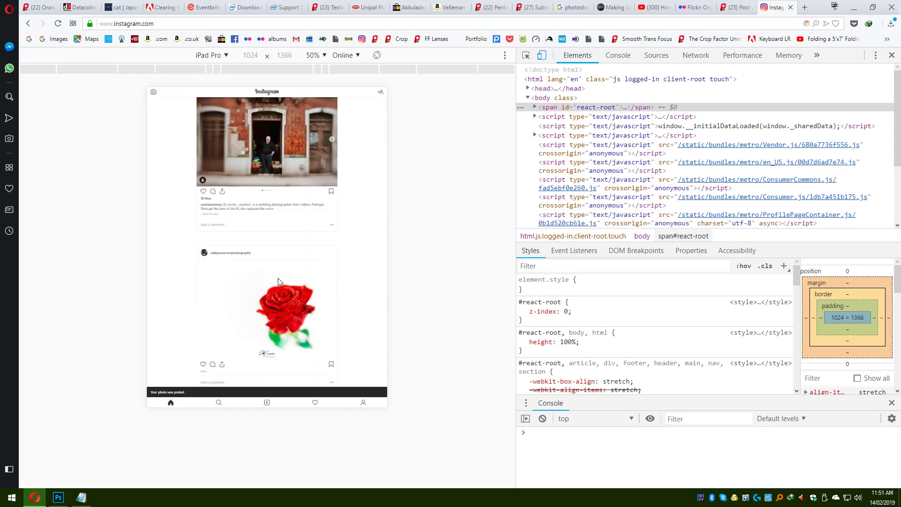
{"action": "scroll", "coordinate": [253, 297], "scroll_direction": "down", "scroll_amount": 2}
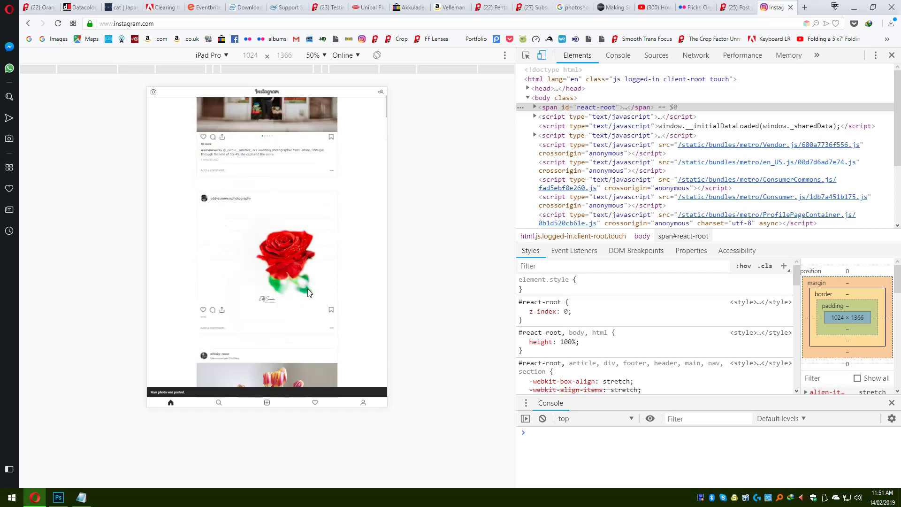
{"action": "scroll", "coordinate": [239, 268], "scroll_direction": "up", "scroll_amount": 2}
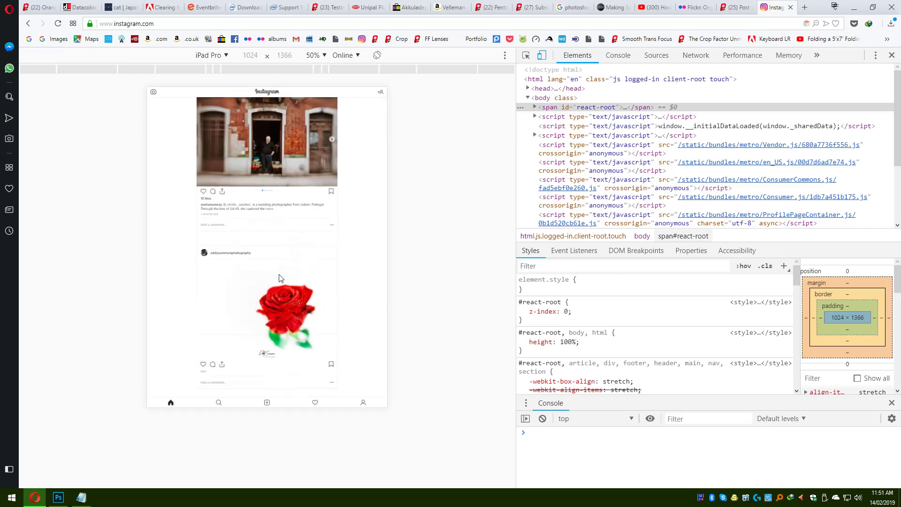